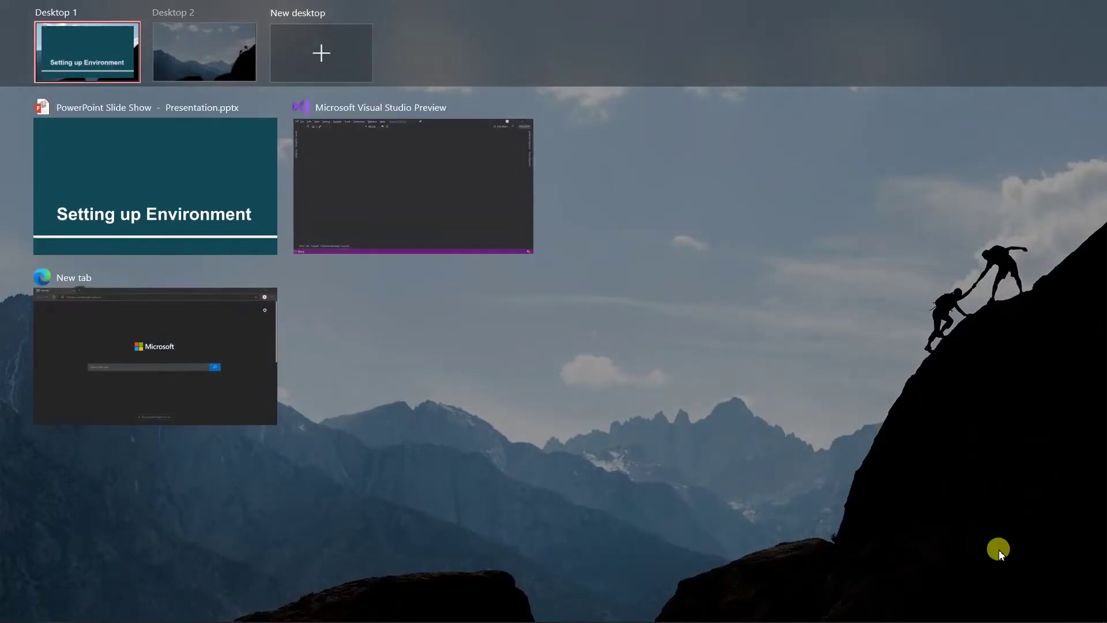
# - Bring Visual Studio forward, check its version 16.5.0 Preview 1.0, and dismiss the details
pyautogui.click(531, 251)
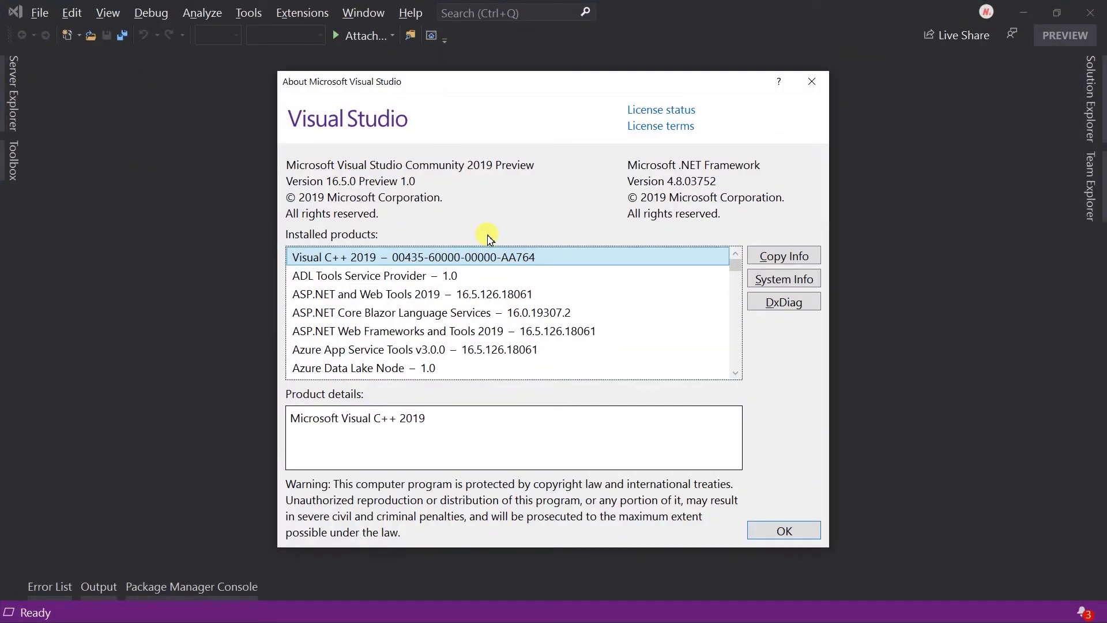
pyautogui.moveTo(325, 181); pyautogui.dragTo(448, 186)
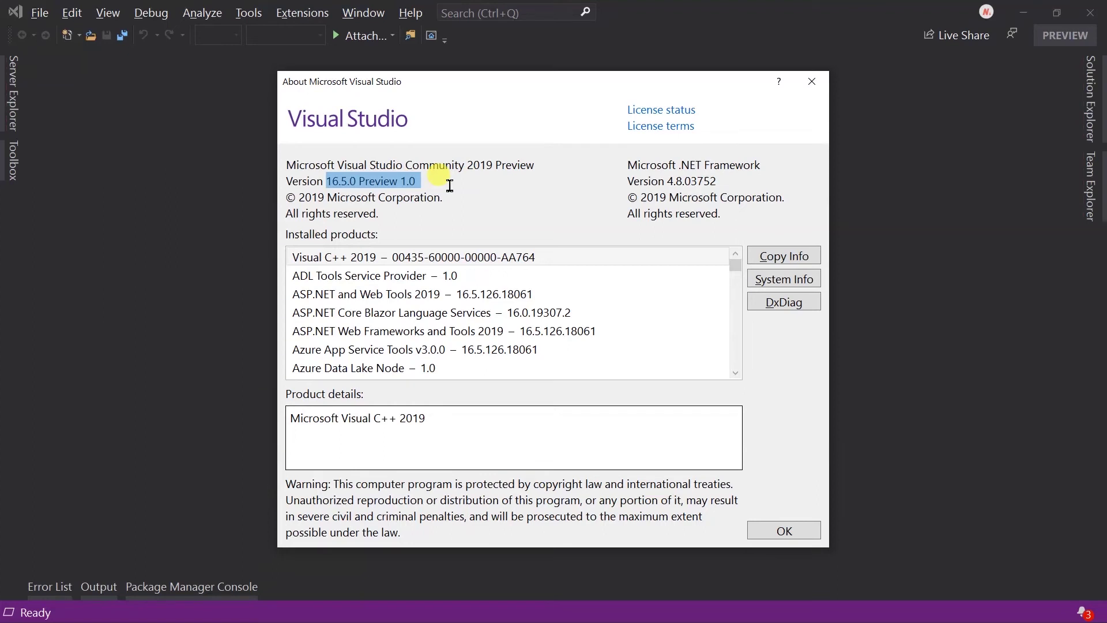
pyautogui.press('Escape')
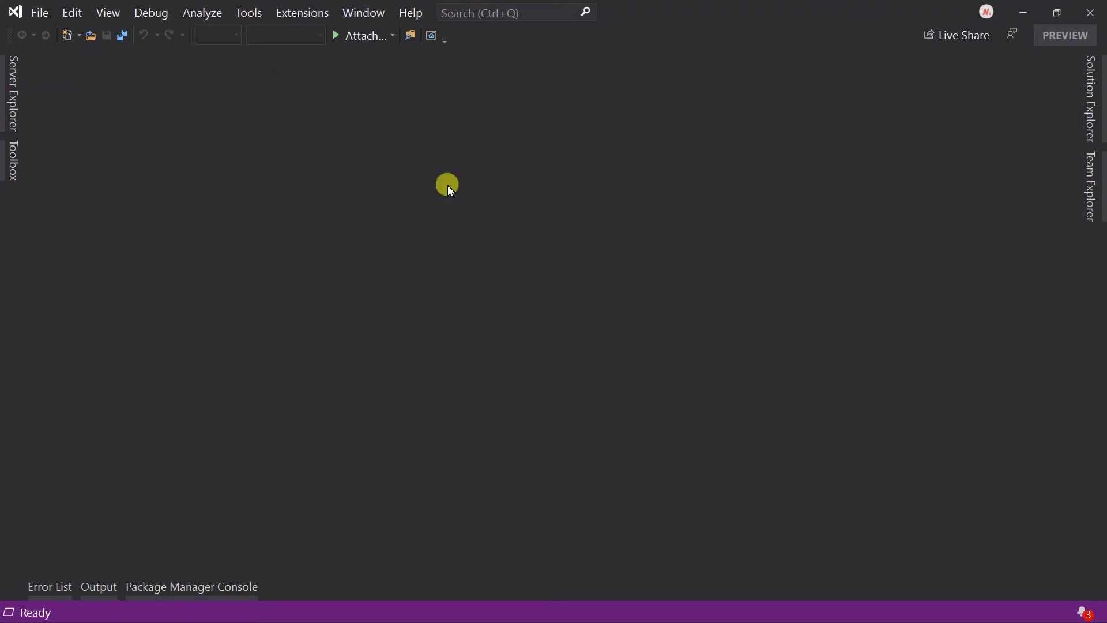
# - Start a new project from the C# Console App (.NET Core) template
pyautogui.click(39, 13)
pyautogui.moveTo(36, 33)
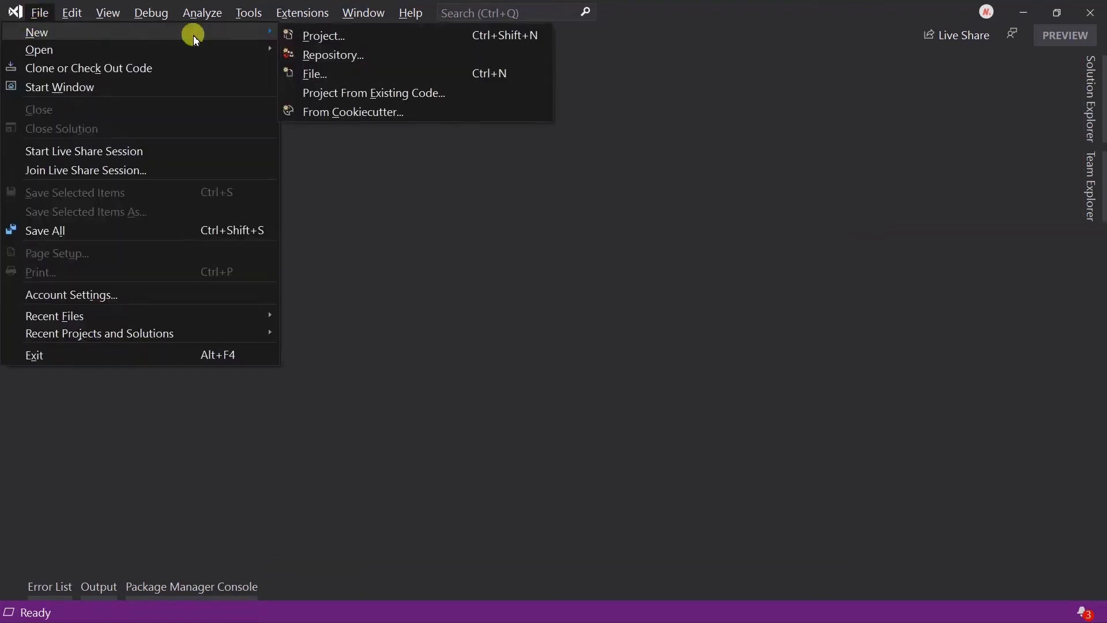
pyautogui.click(319, 36)
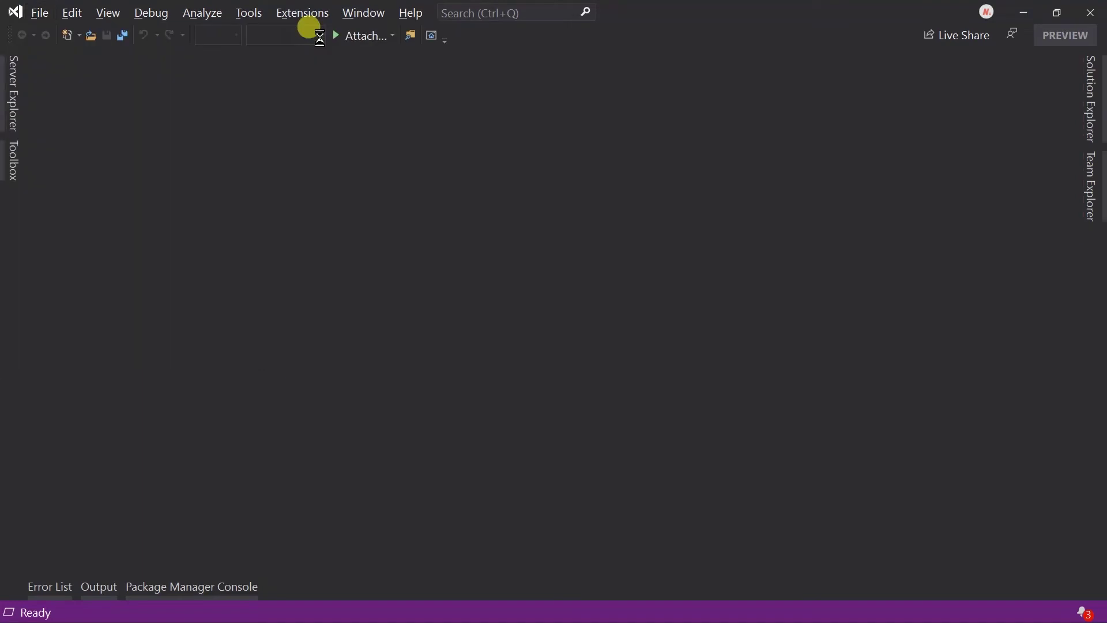
pyautogui.write('con')
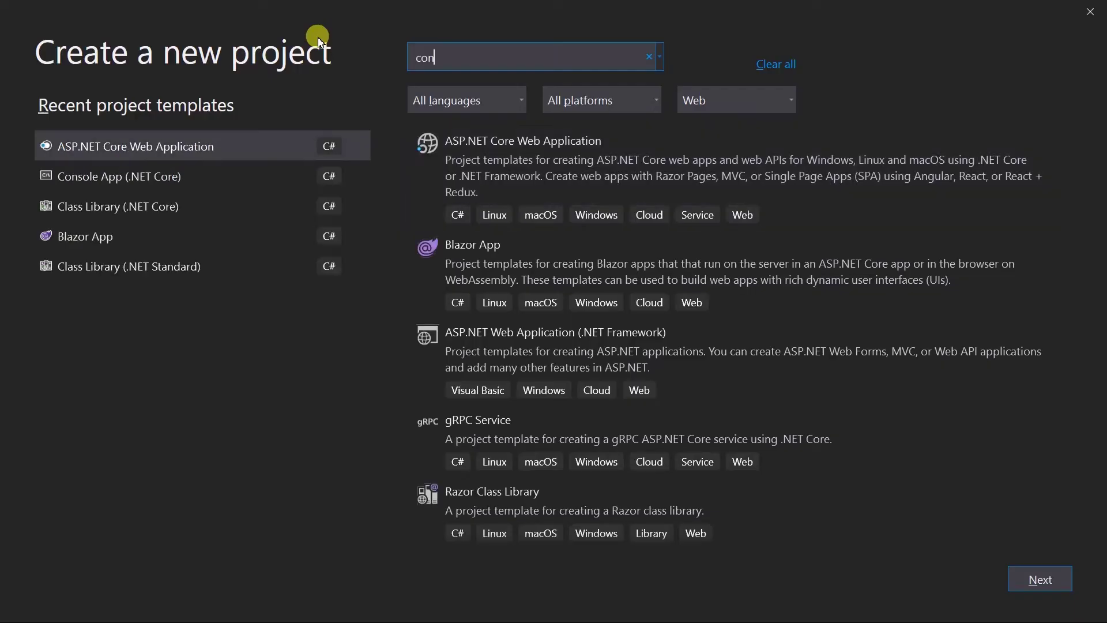
pyautogui.write('sole')
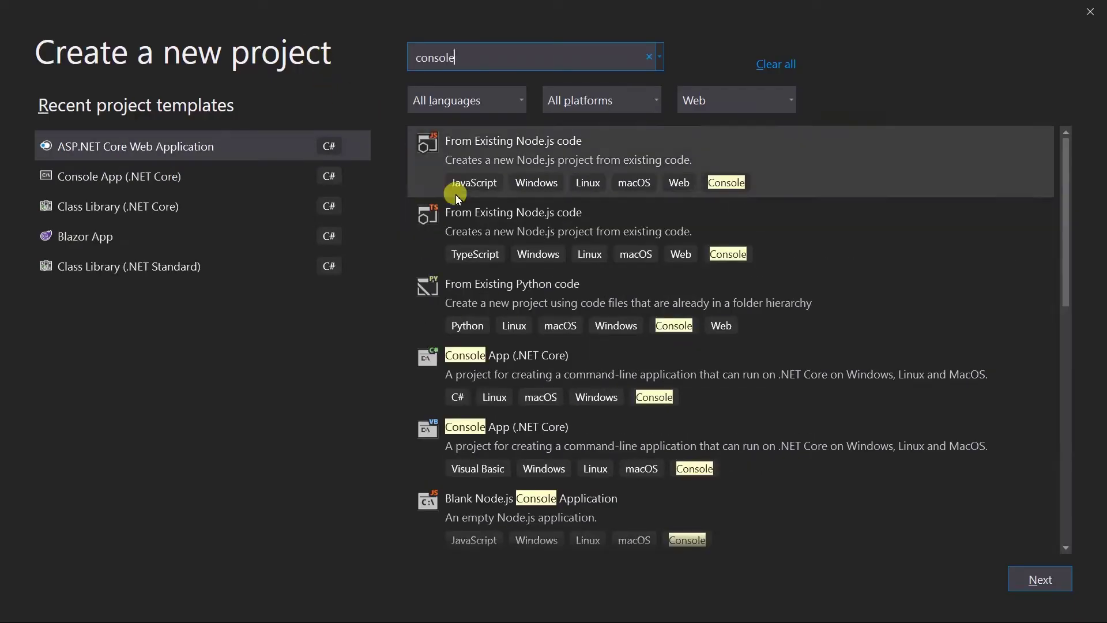
pyautogui.click(673, 367)
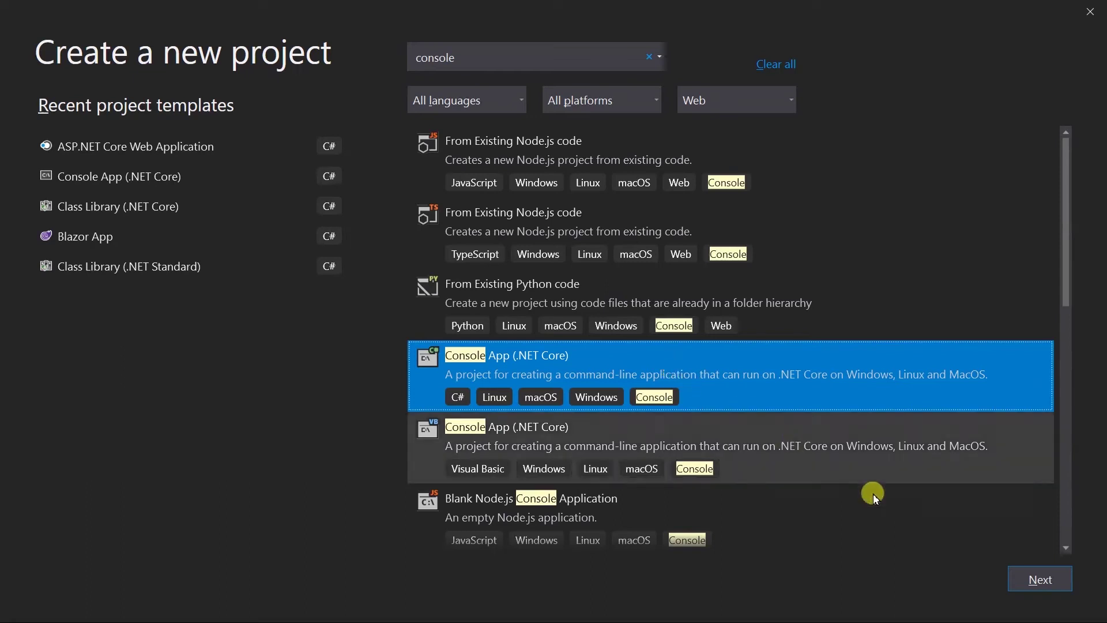
pyautogui.click(1040, 579)
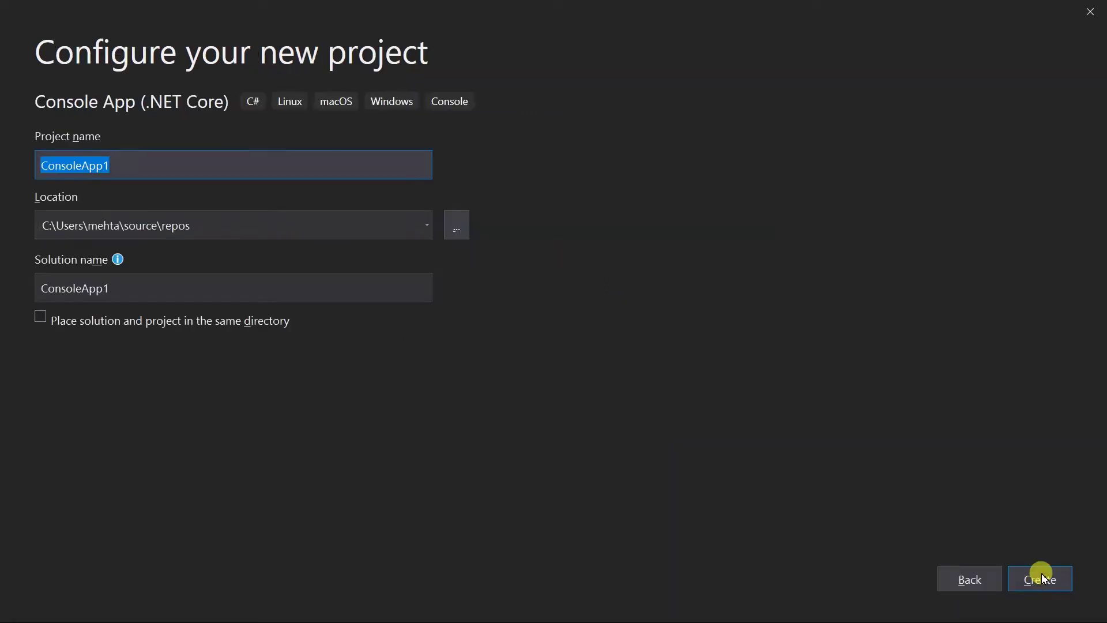
pyautogui.write('MLNetConsoleDemo')
# - Create MLNetConsoleDemo at D:\TutorialsTeam\ML.Net\Coding in solution MLNetDemo
pyautogui.press('Tab')
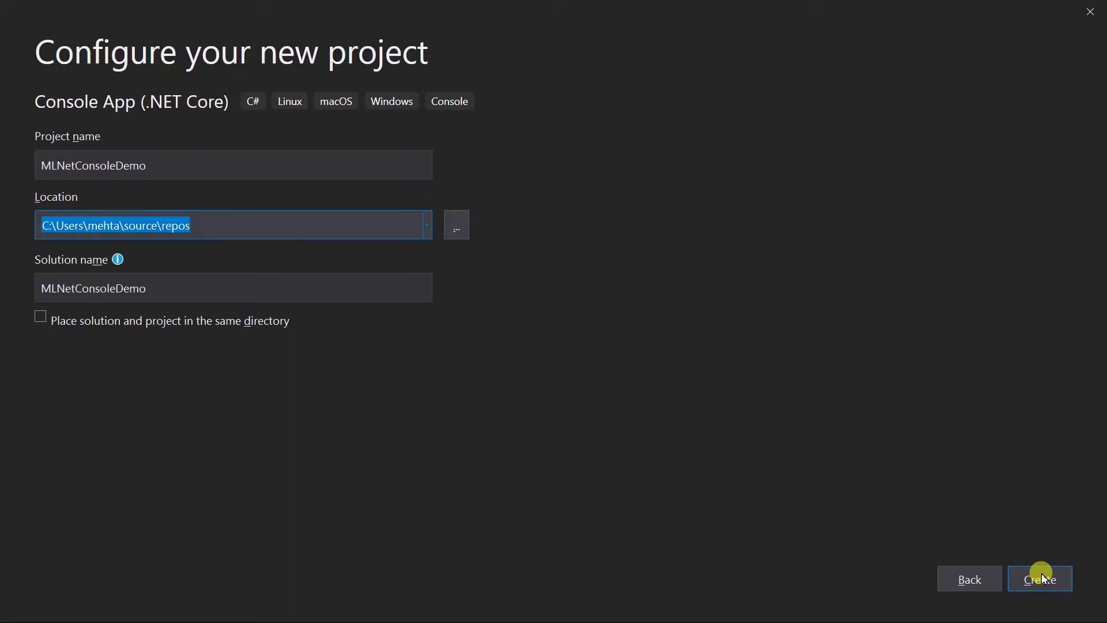
pyautogui.write('D:\\TutorialsTeam\\ML.Net\\Coding')
pyautogui.press('Tab')
pyautogui.press('Tab')
pyautogui.write('MLNetD')
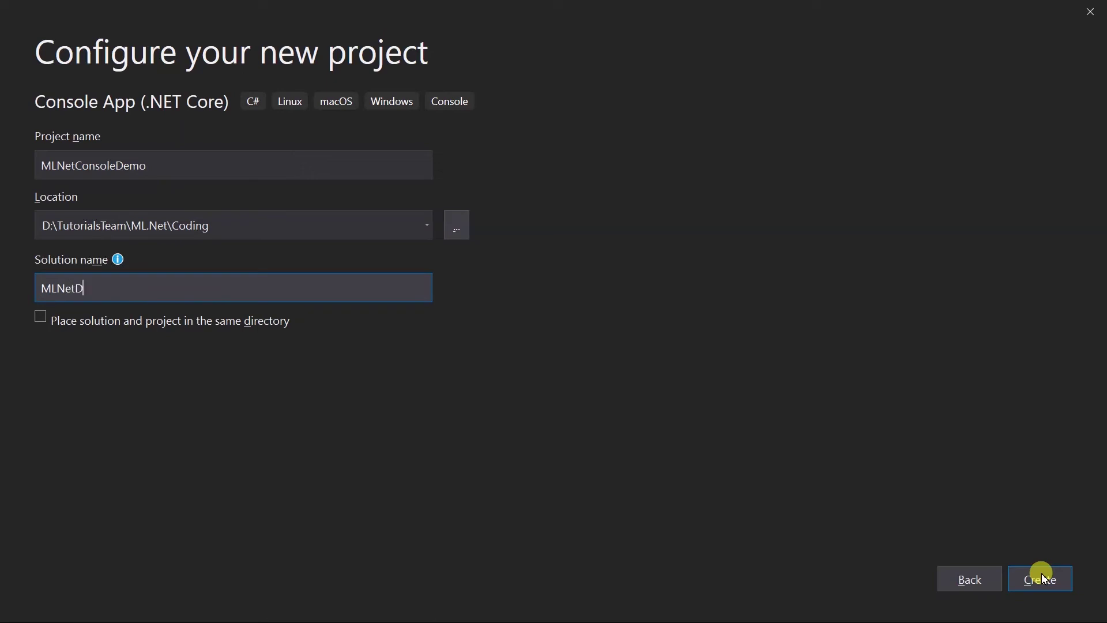
pyautogui.write('emo')
pyautogui.click(1041, 579)
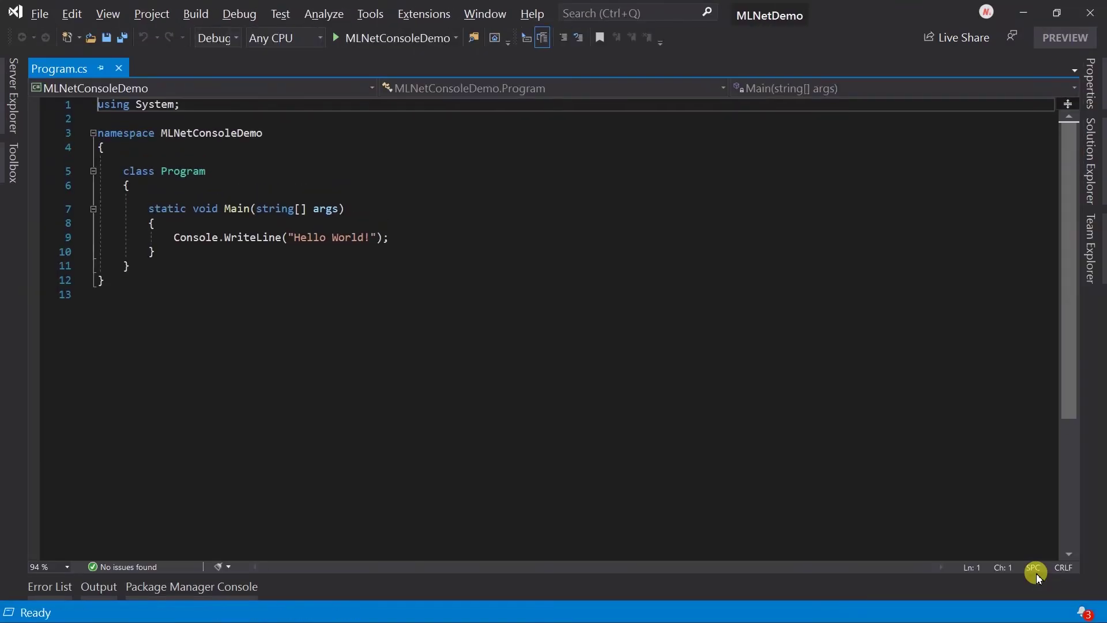
# - Pin Solution Explorer open and open NuGet package management for MLNetConsoleDemo
pyautogui.click(1091, 161)
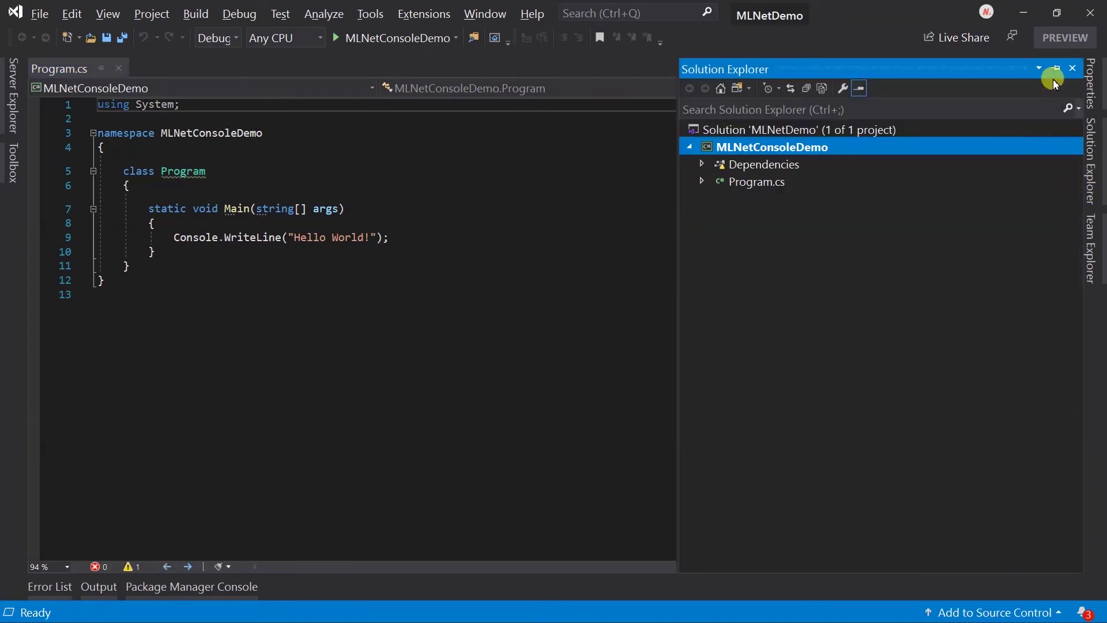
pyautogui.click(1057, 70)
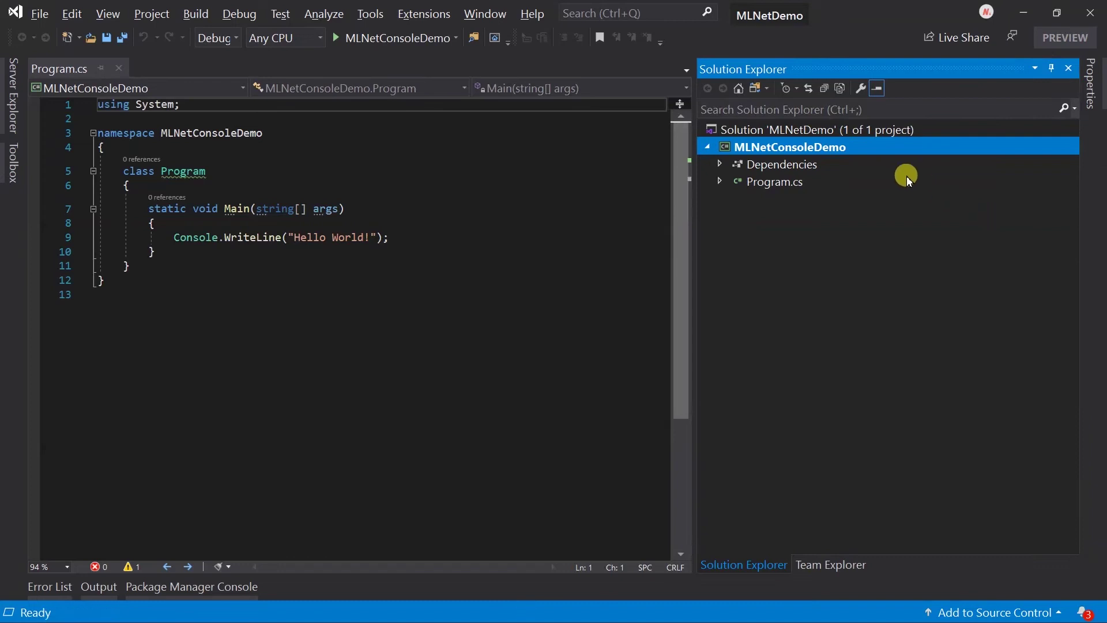
pyautogui.rightClick(838, 152)
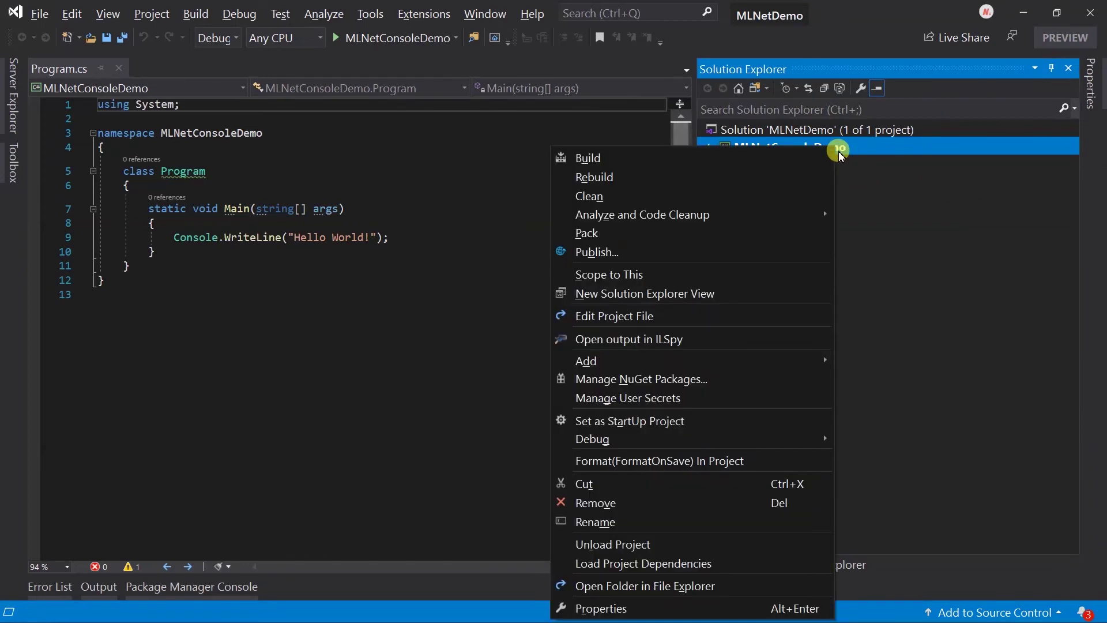
pyautogui.click(754, 373)
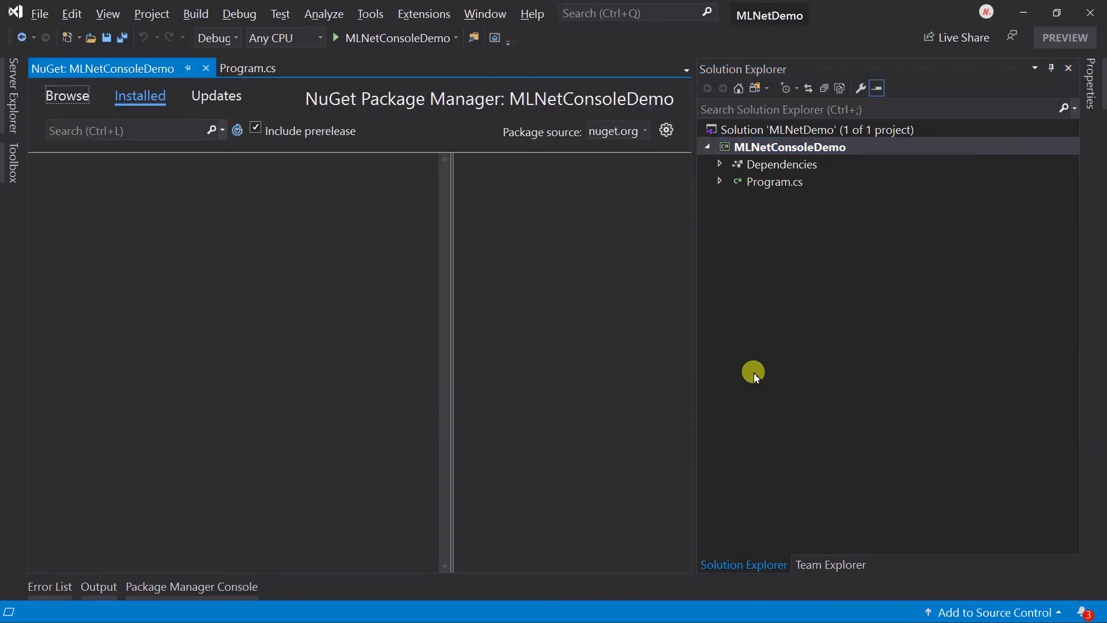
# - Find Microsoft.ML in online packages and install it at the latest prerelease version
pyautogui.click(67, 95)
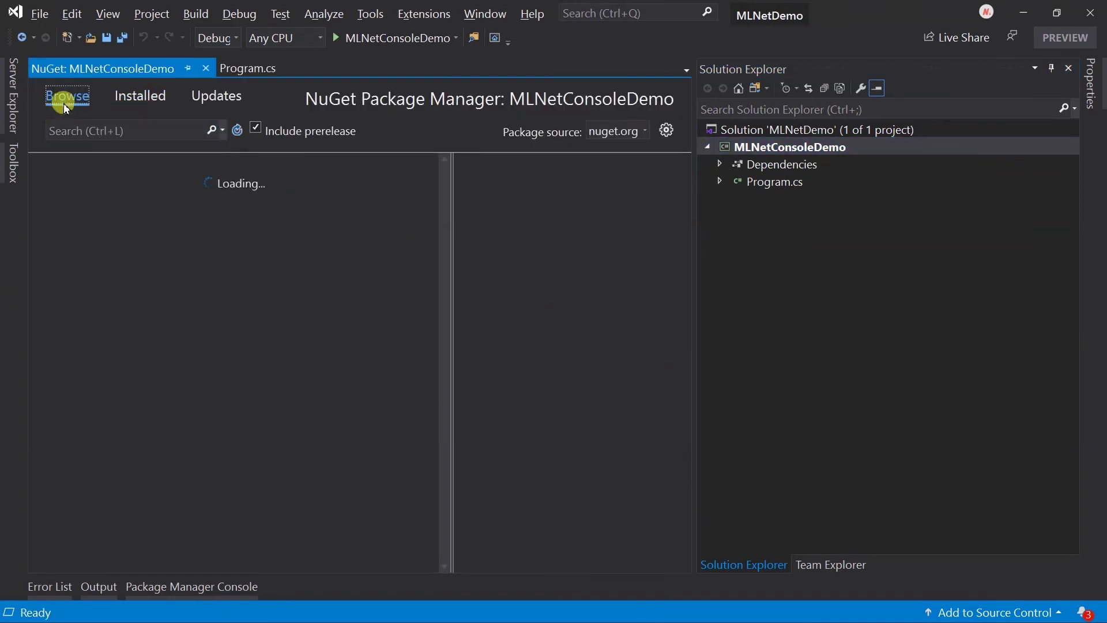
pyautogui.click(122, 131)
pyautogui.write('Microsoft.ML')
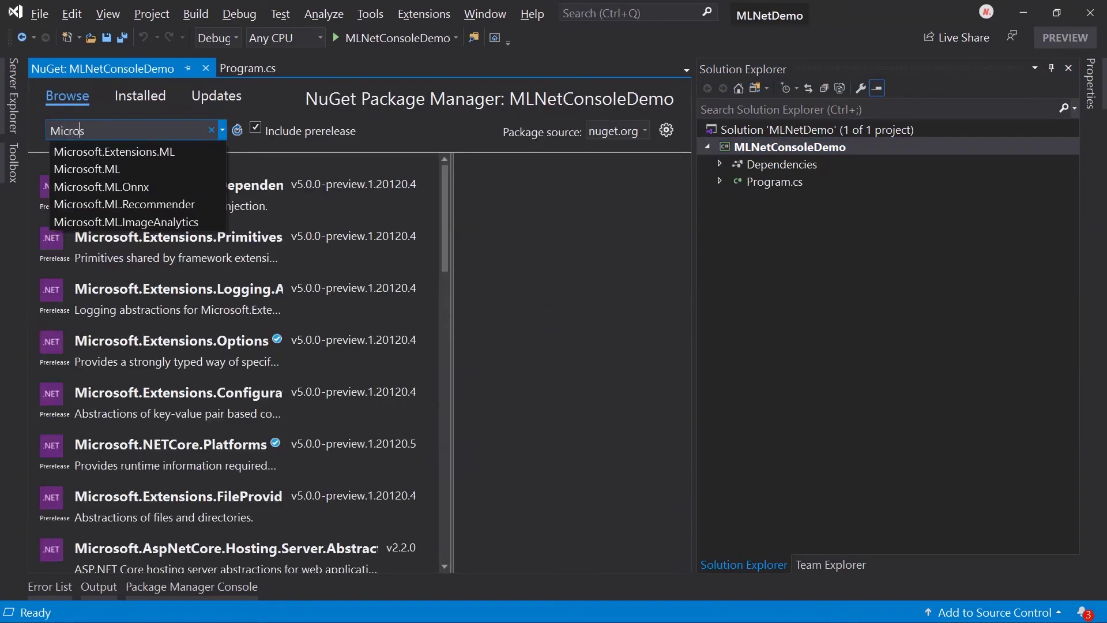
pyautogui.press('Return')
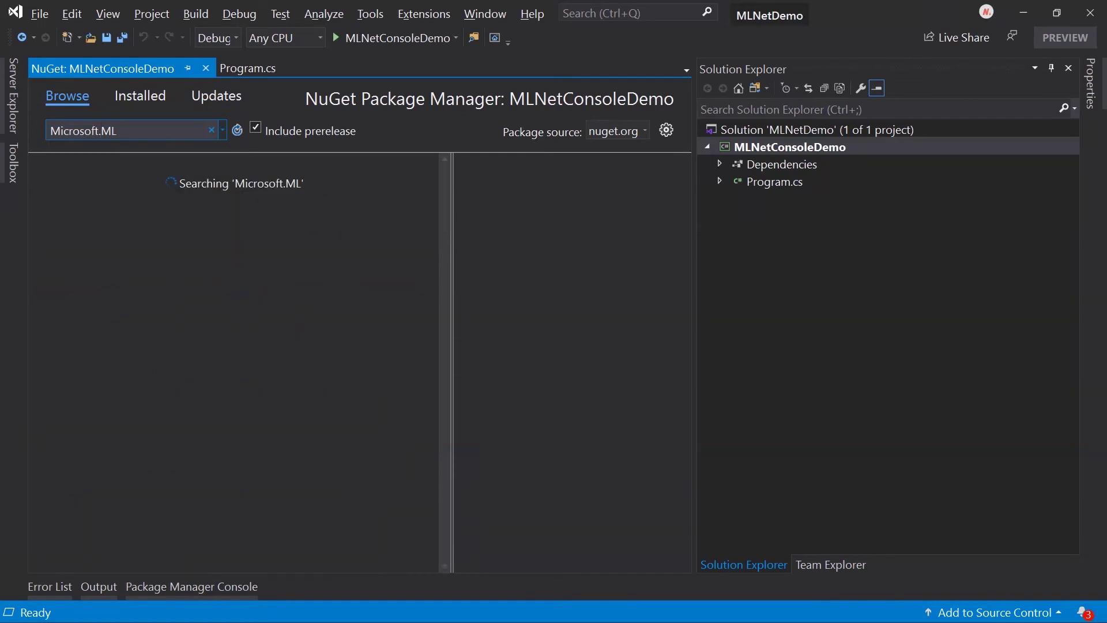
pyautogui.click(86, 184)
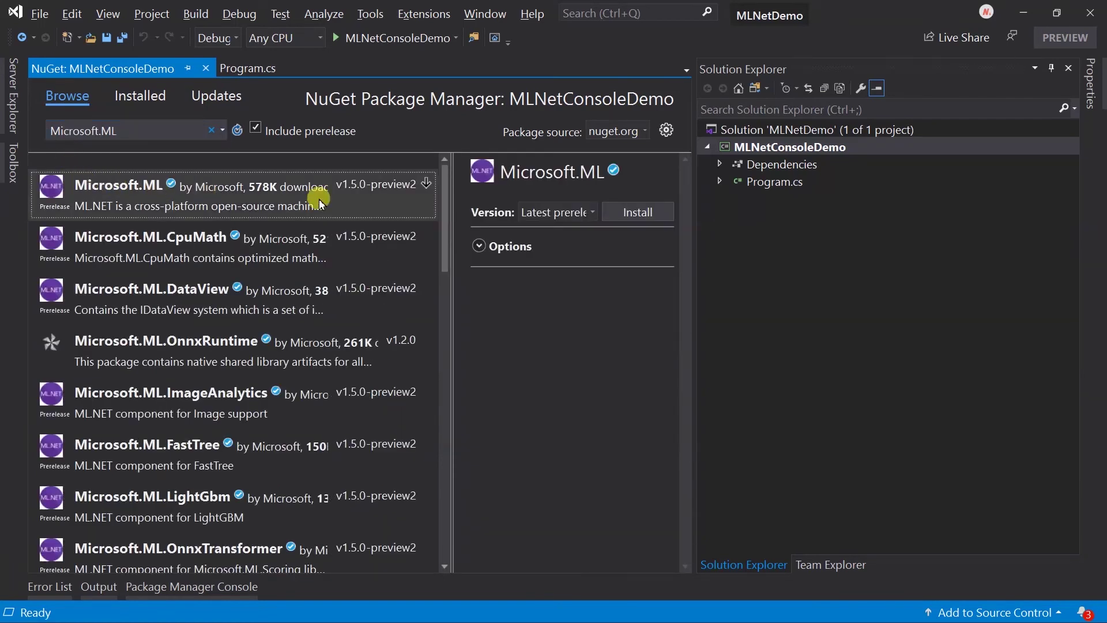
pyautogui.click(571, 212)
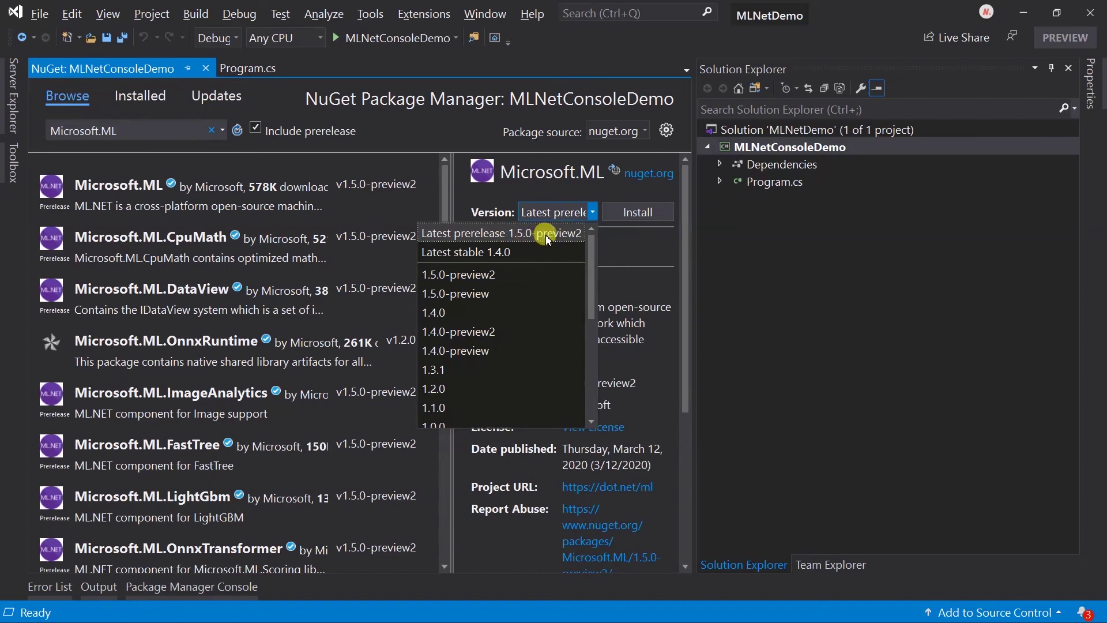
pyautogui.click(629, 212)
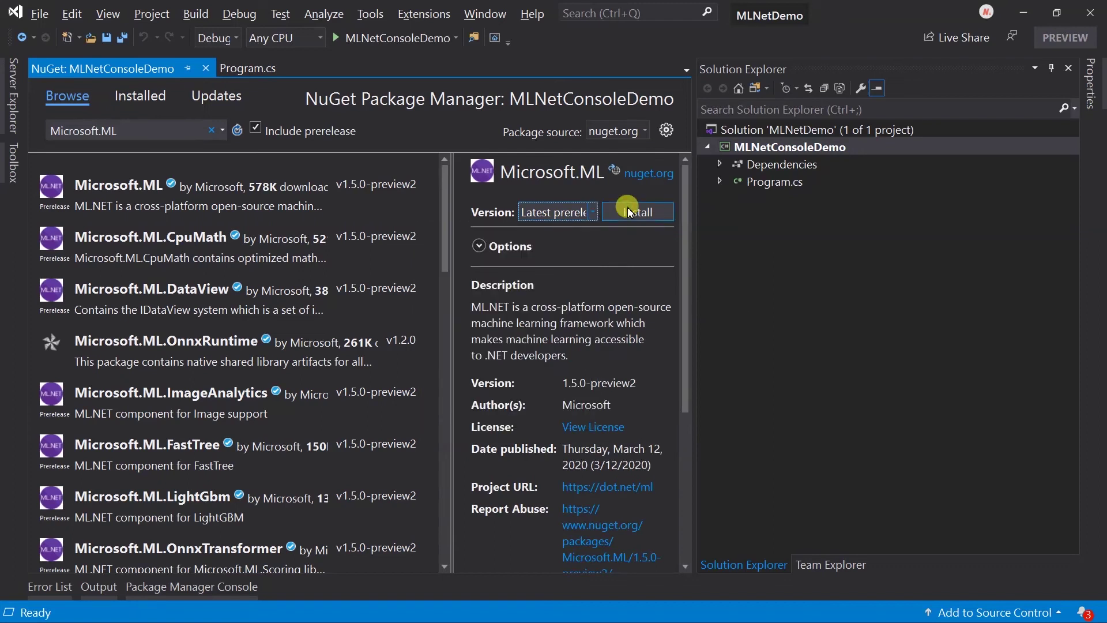
pyautogui.click(630, 212)
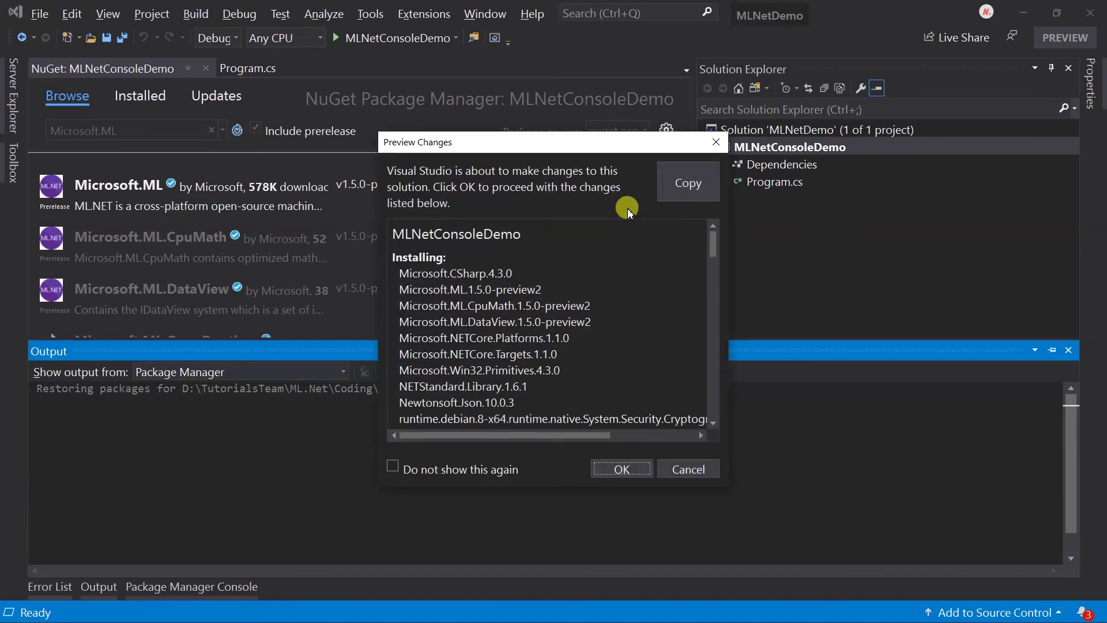
# - Approve the package changes and accept the Microsoft.ML 1.5.0-preview2 license terms
pyautogui.click(621, 469)
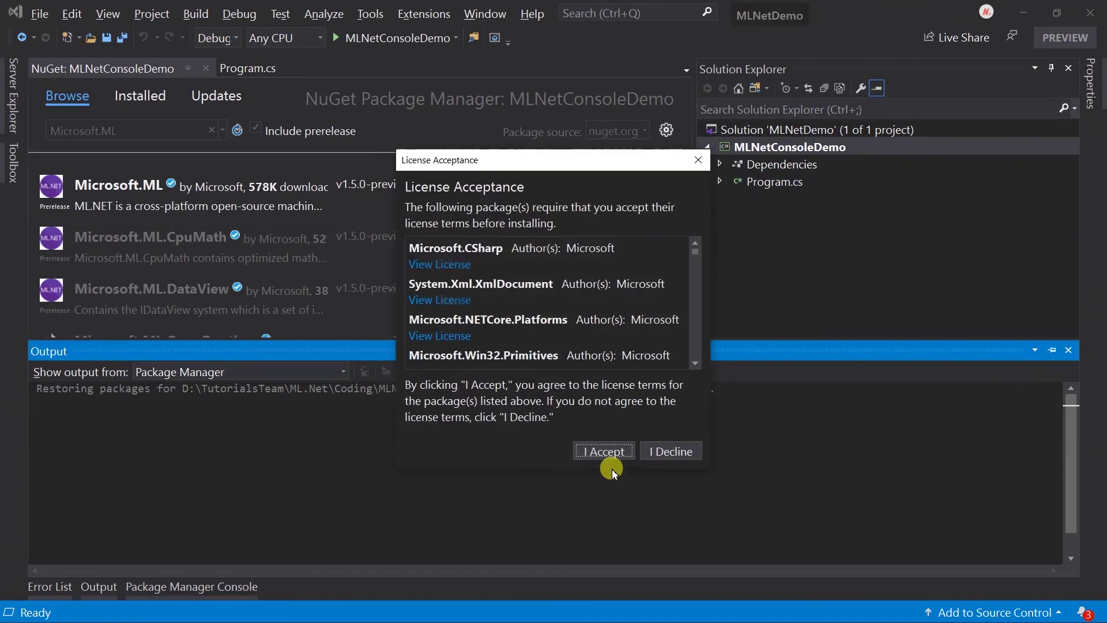
pyautogui.click(606, 451)
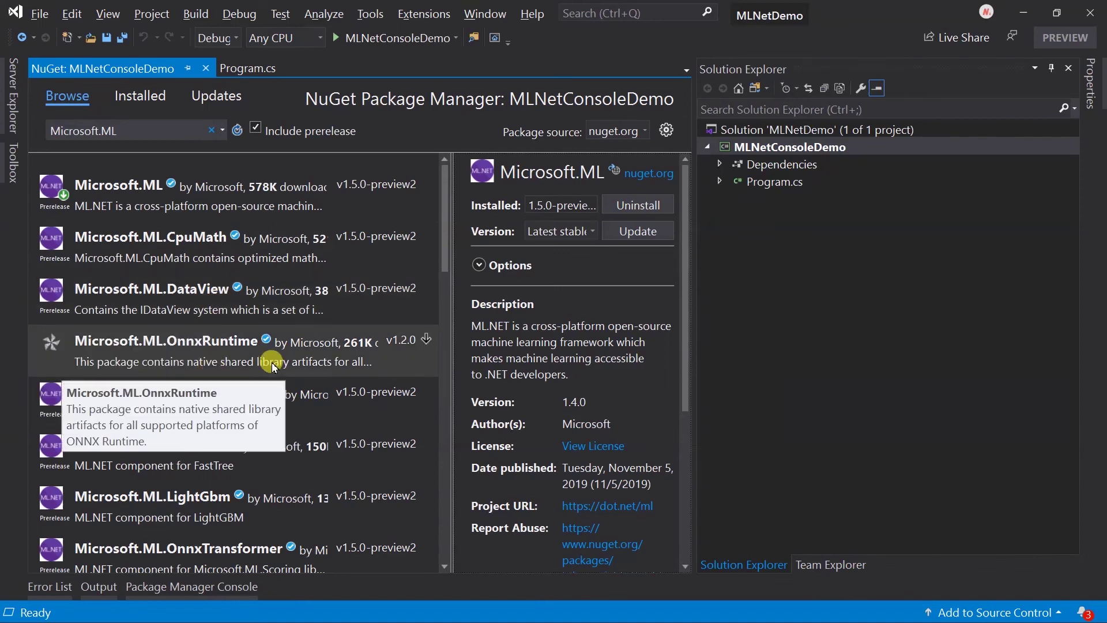
pyautogui.scroll(-5, 276, 398)
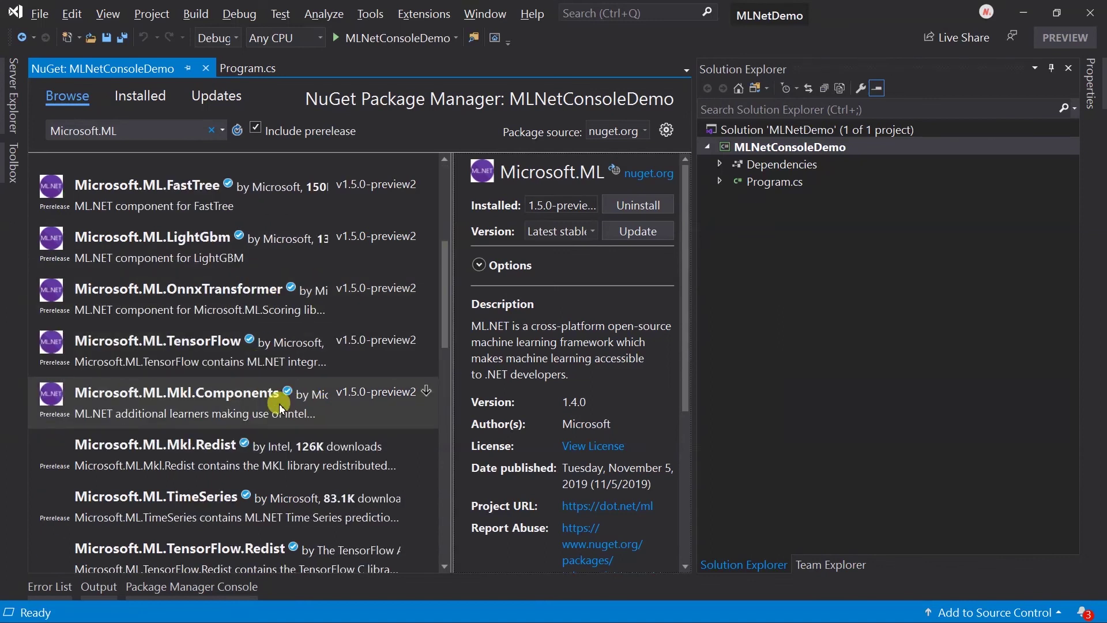
pyautogui.scroll(-5, 279, 405)
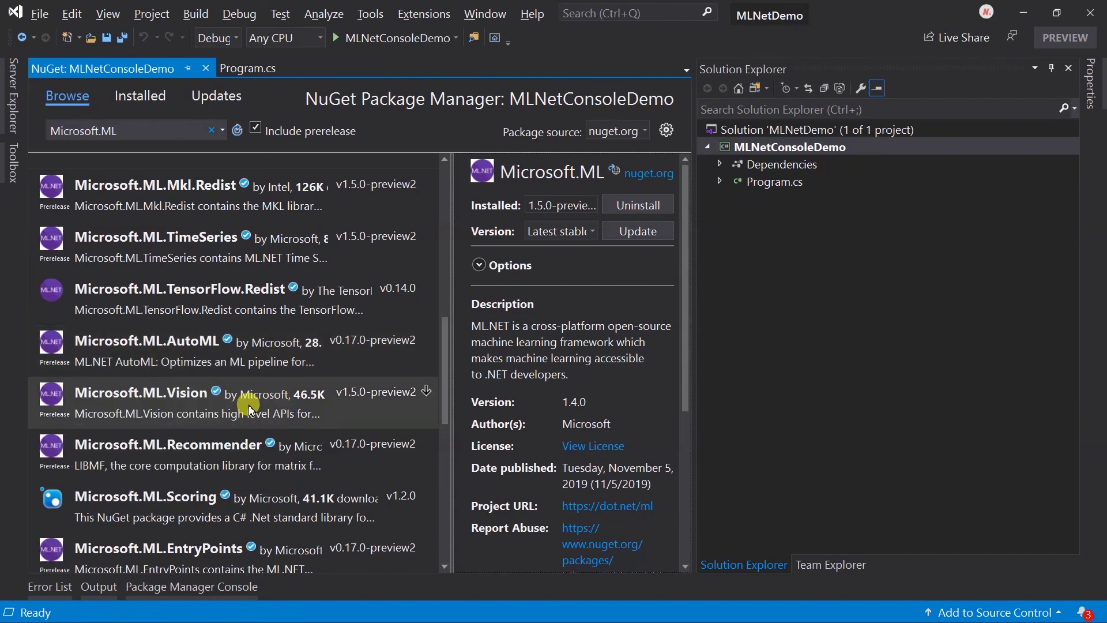
pyautogui.scroll(5, 245, 398)
pyautogui.scroll(5, 233, 303)
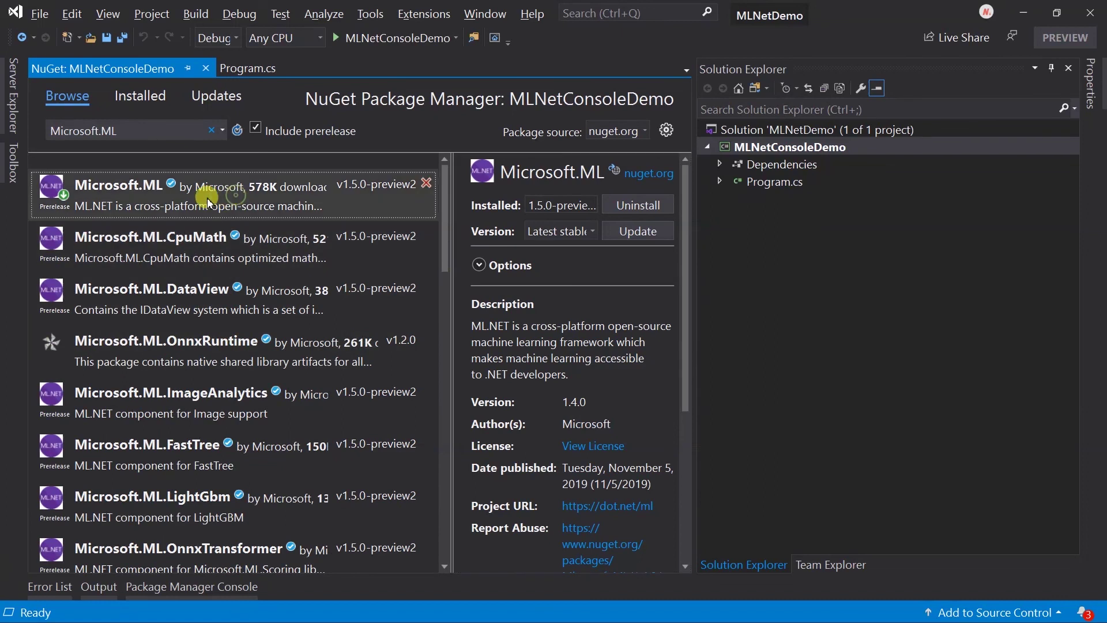